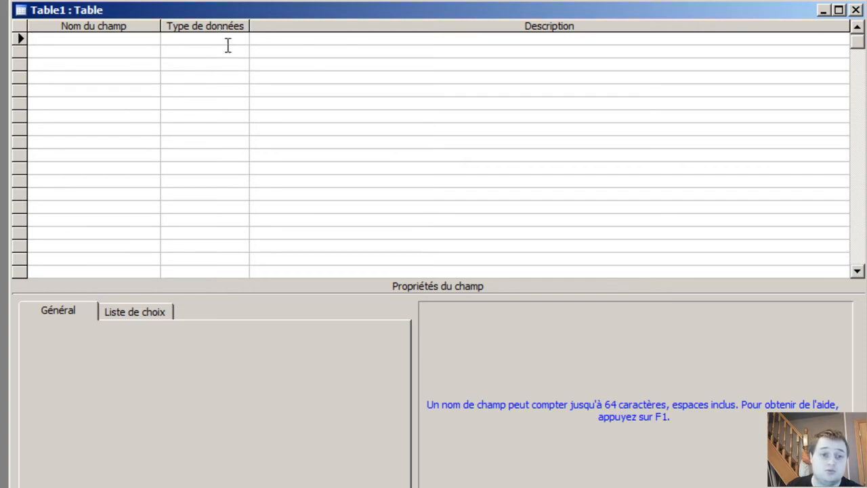
Add a first field named ID to the table and set its data type to NuméroAuto.
left_click(420, 37)
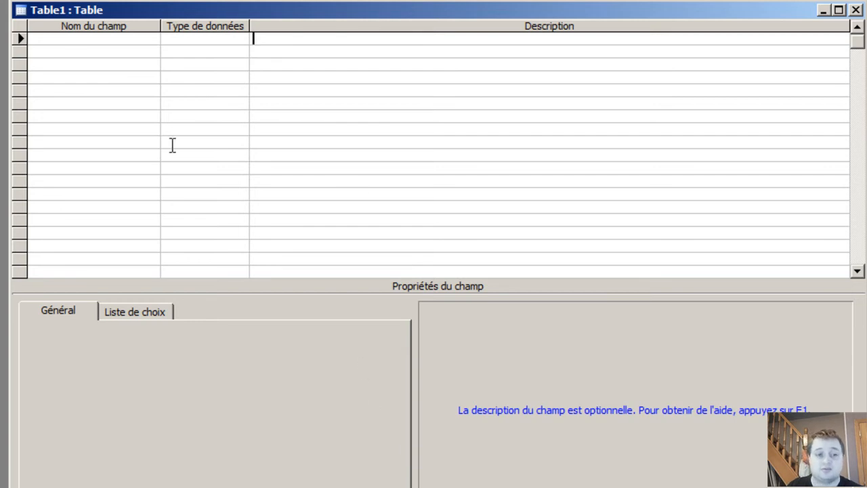
left_click(83, 38)
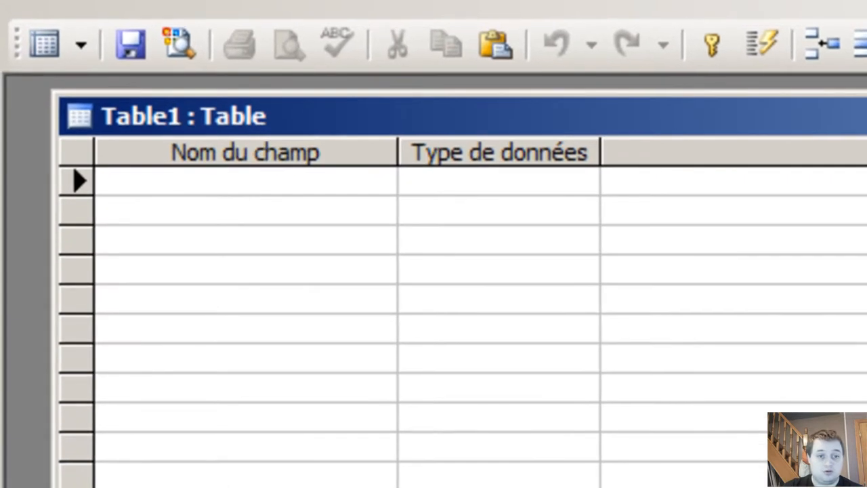
type("ID")
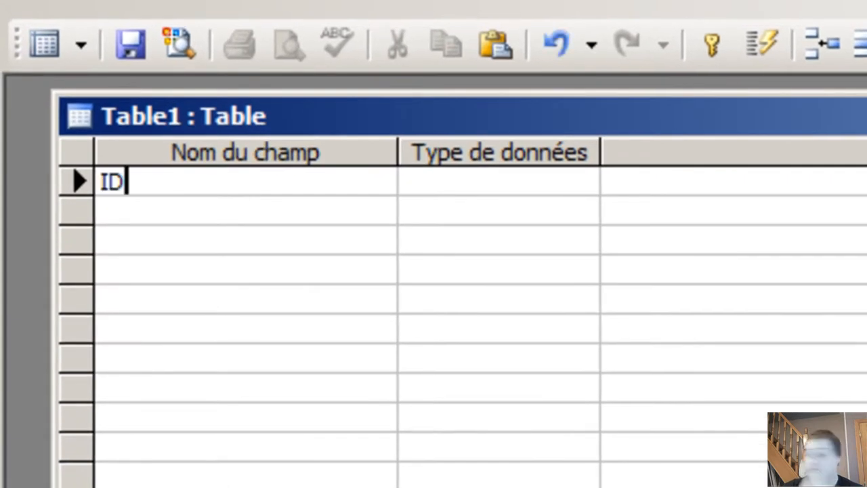
key("Tab")
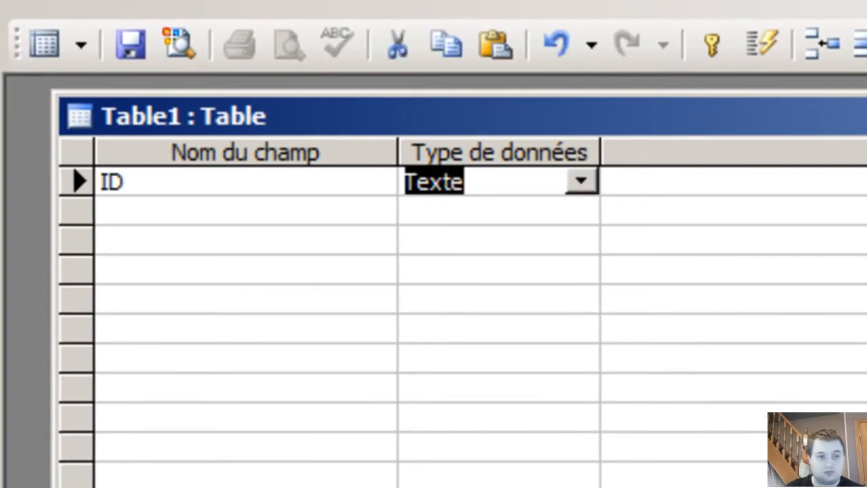
left_click(580, 186)
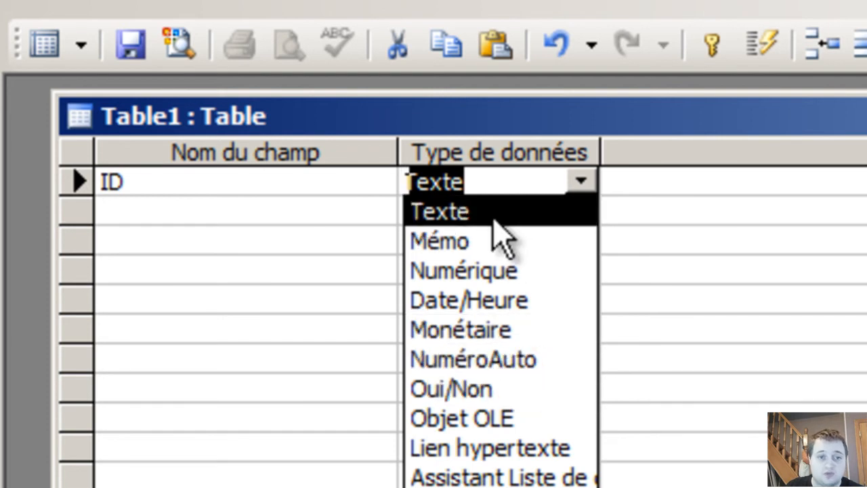
left_click(552, 370)
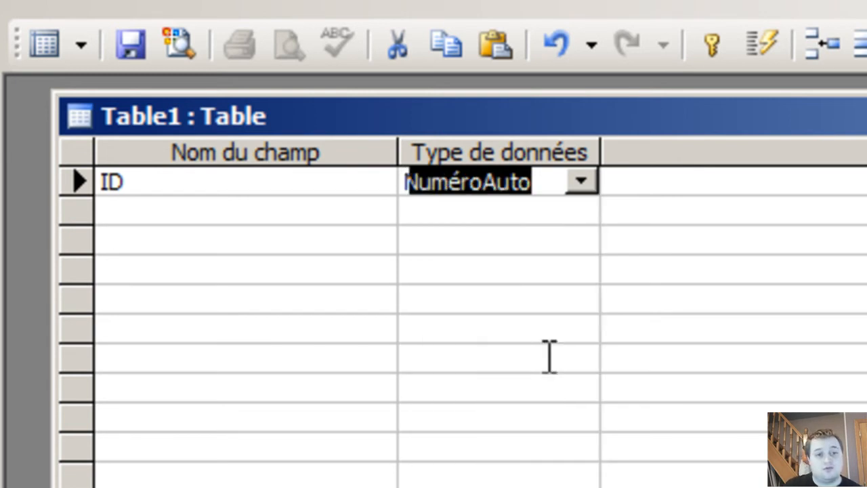
Add a Texte field named NOM below ID and set its field size to 20.
left_click(274, 212)
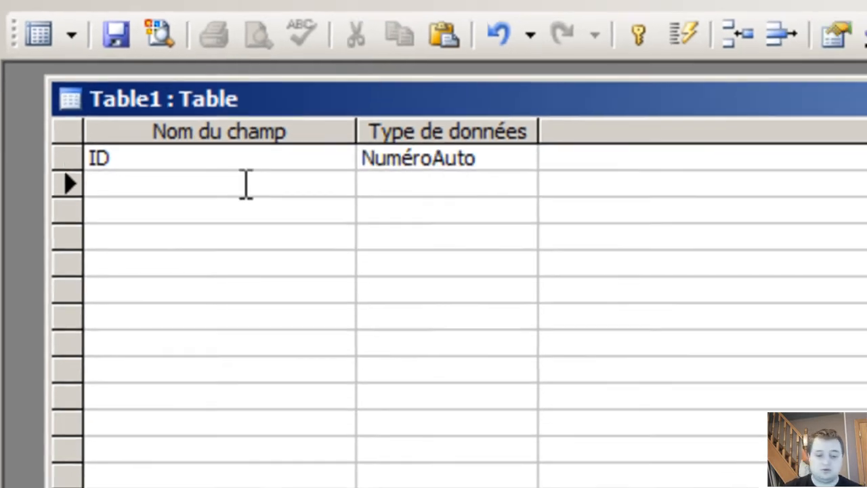
type("NOM")
key("Tab")
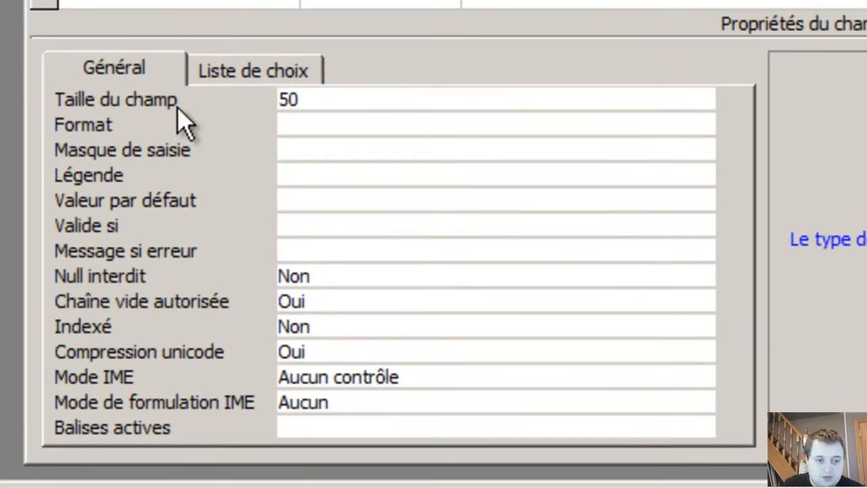
double_click(346, 102)
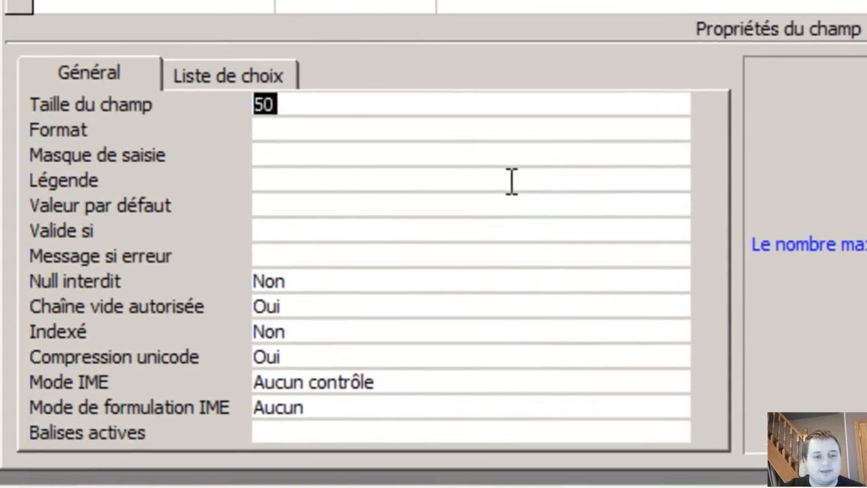
type("20")
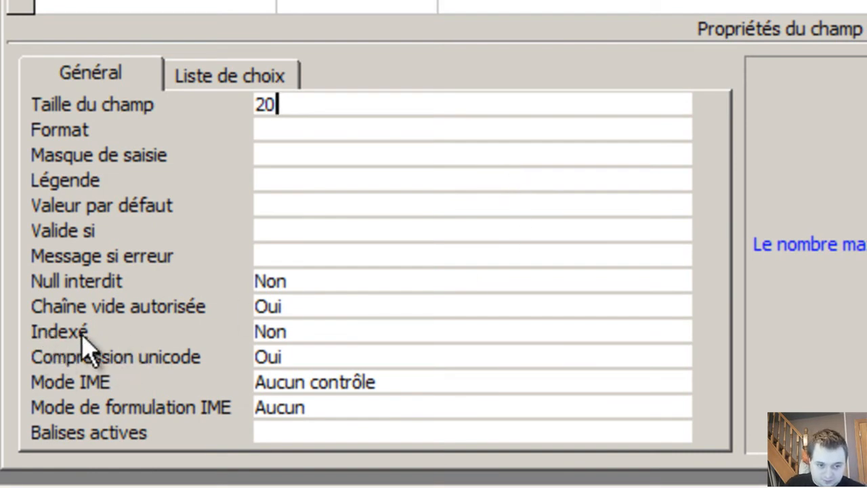
Set the NOM field's Indexé property to Oui - Avec doublons.
left_click(335, 334)
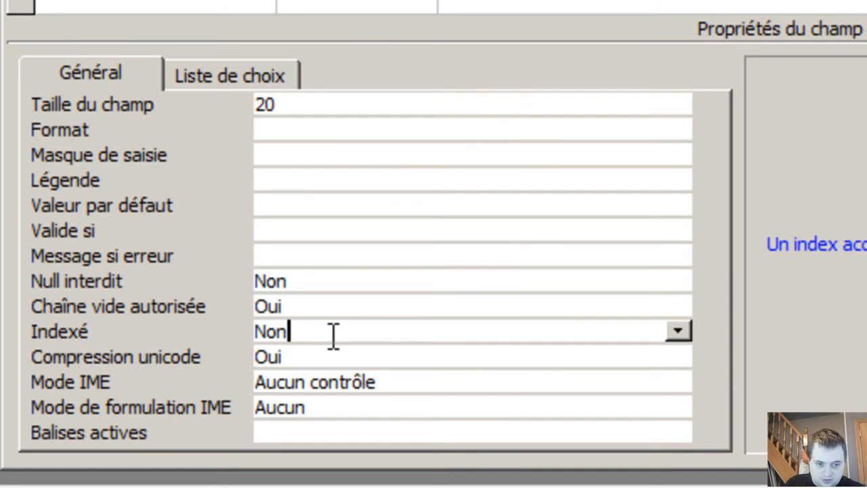
left_click(678, 330)
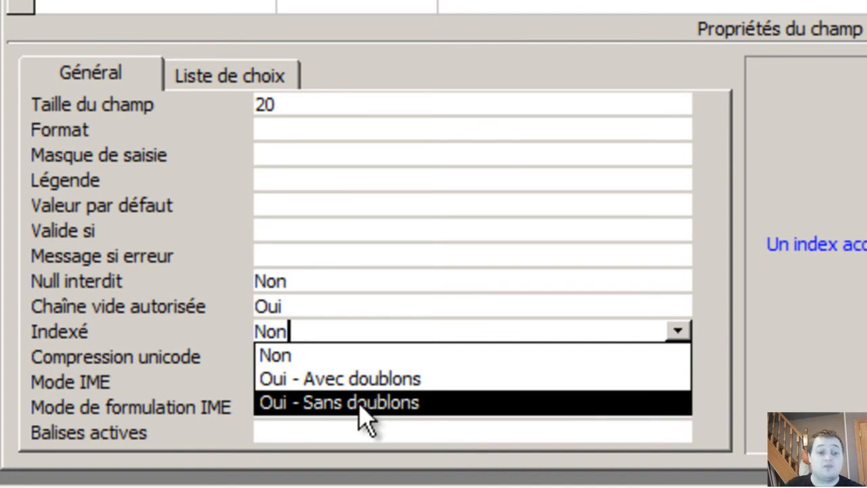
left_click(358, 378)
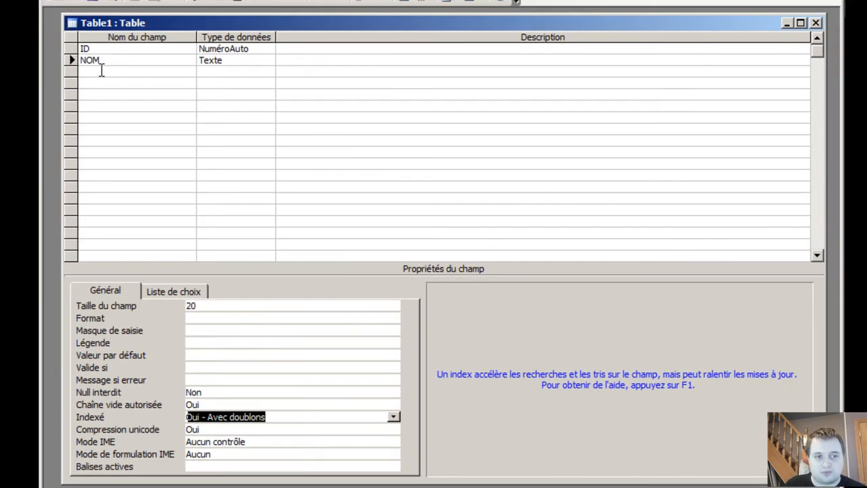
Add two Texte fields named PRENOM and ADRESSE below NOM, keeping the default field size.
left_click(100, 71)
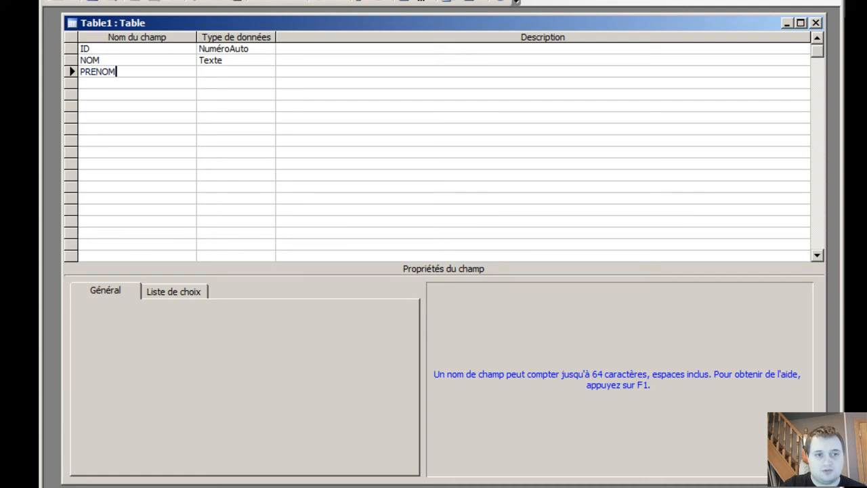
key("Tab")
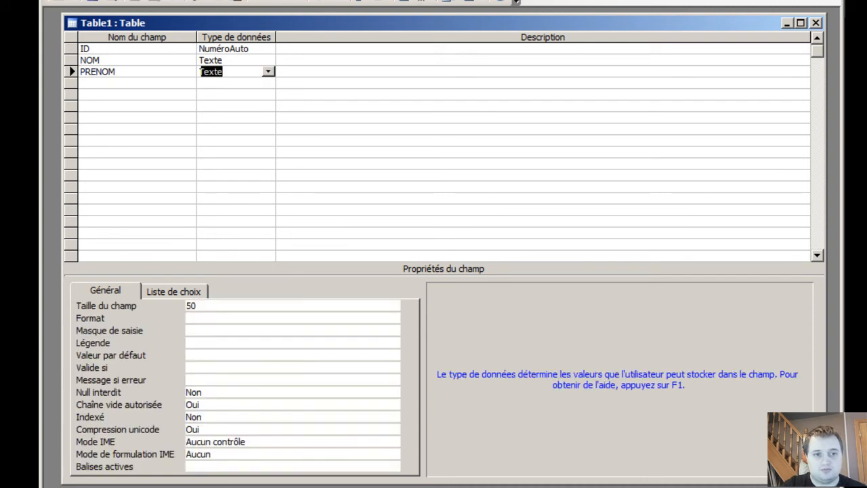
left_click(210, 306)
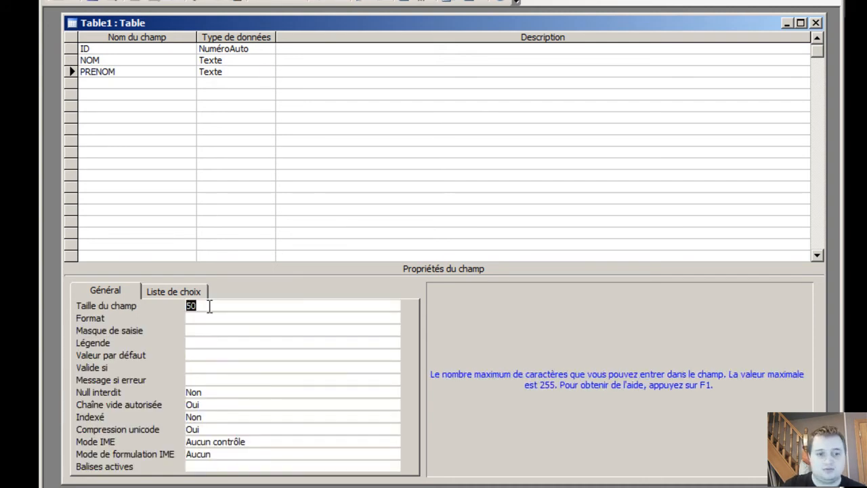
left_click(125, 82)
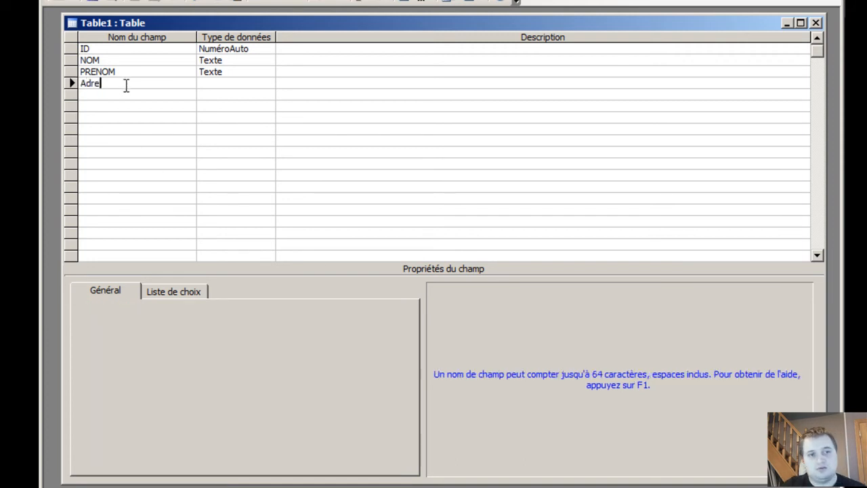
type("ADRESSE")
key("Tab")
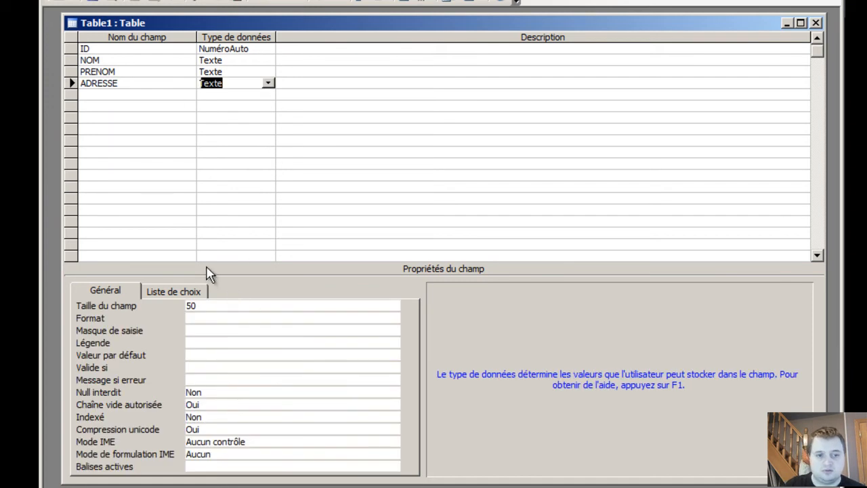
Add a field named CP below ADRESSE and set its data type to Numérique.
left_click(83, 94)
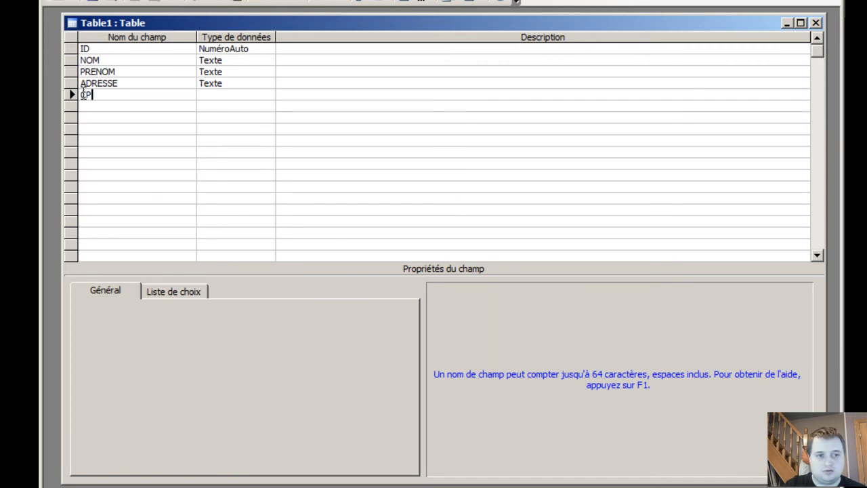
key("Tab")
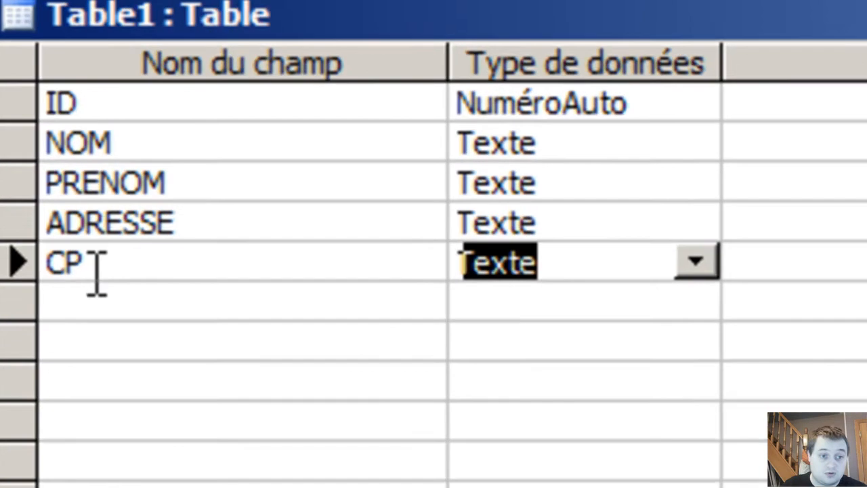
left_click(82, 127)
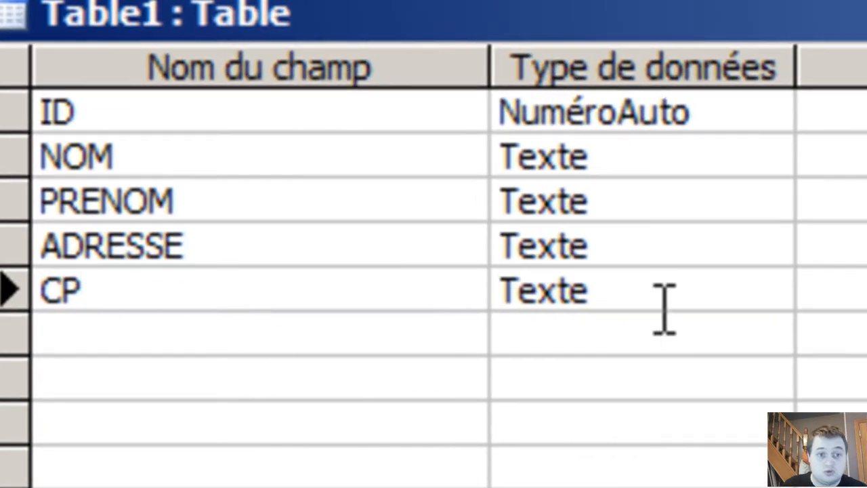
left_click(296, 123)
left_click(768, 291)
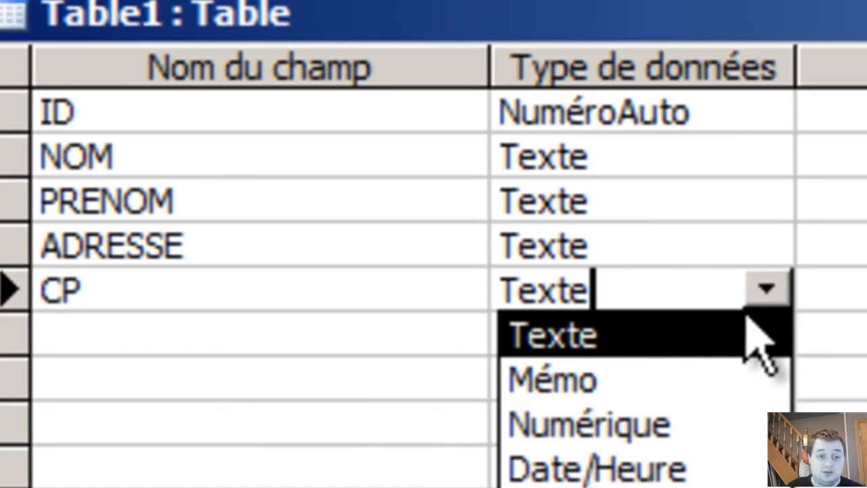
left_click(724, 414)
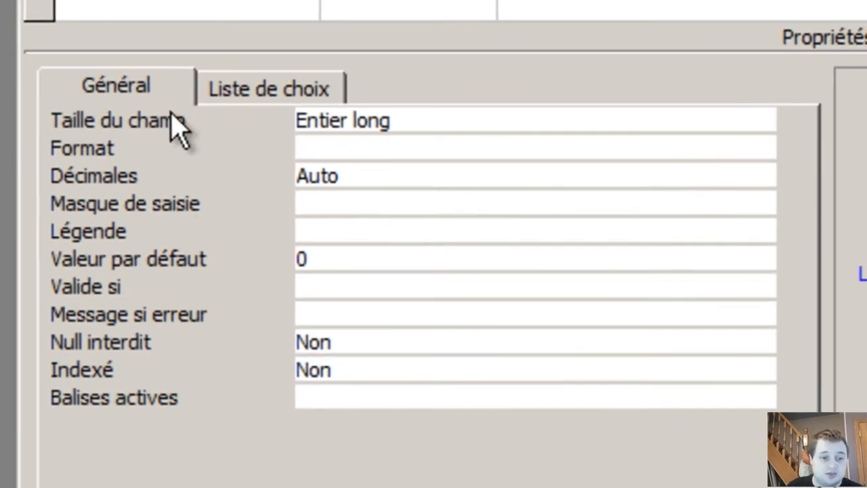
Choose Entier long as the CP field's size and set its Indexé property to Oui - Avec doublons.
left_click(764, 121)
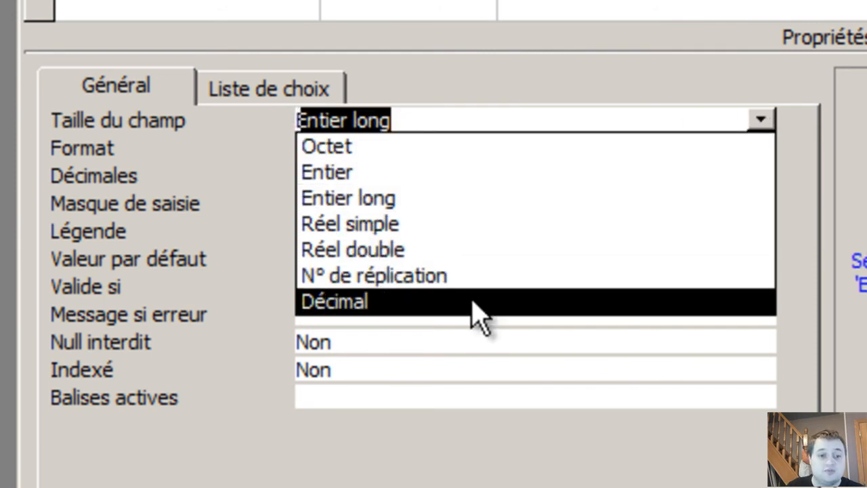
left_click(410, 198)
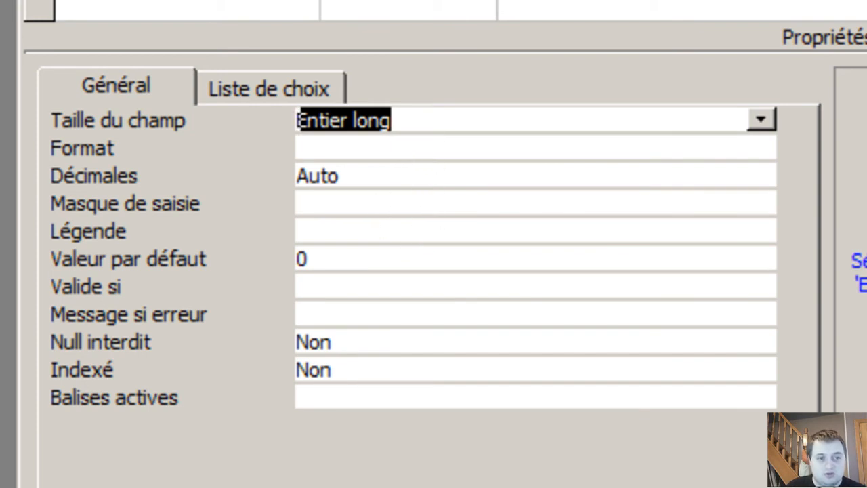
left_click(333, 371)
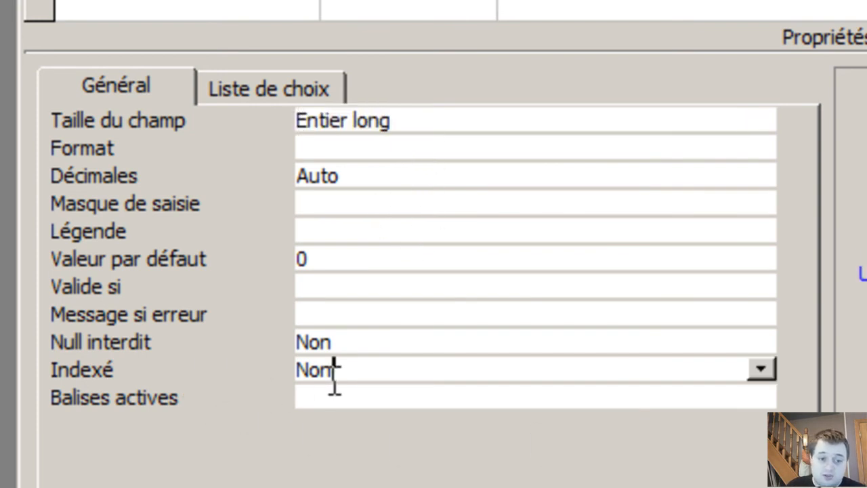
left_click(760, 369)
left_click(724, 424)
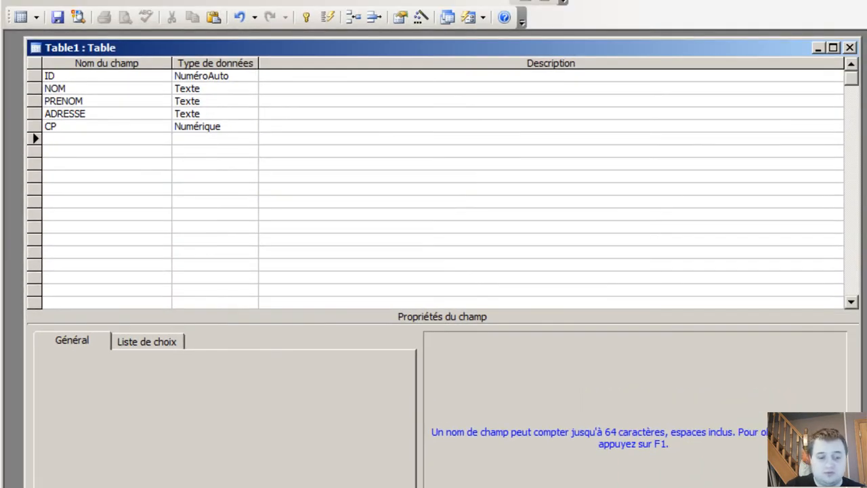
Add a Texte field named LOCALITE below CP and set its Indexé property to Oui - Avec doublons.
type("LOCALITE")
key("Tab")
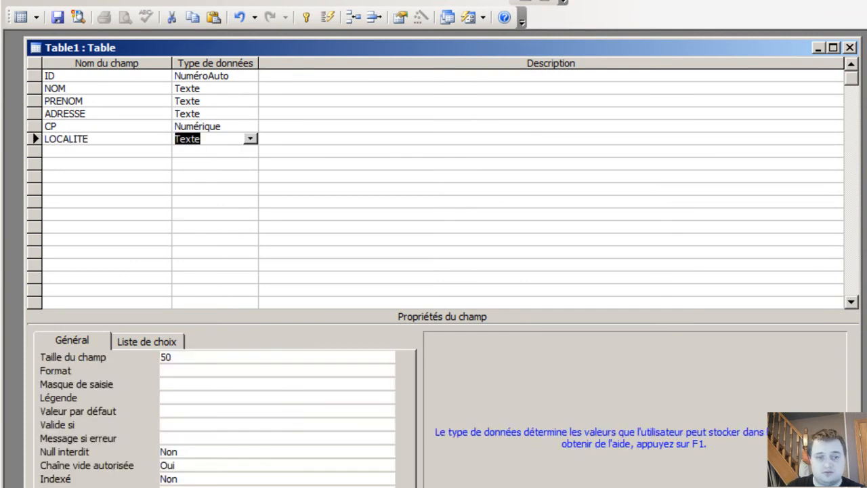
left_click(195, 477)
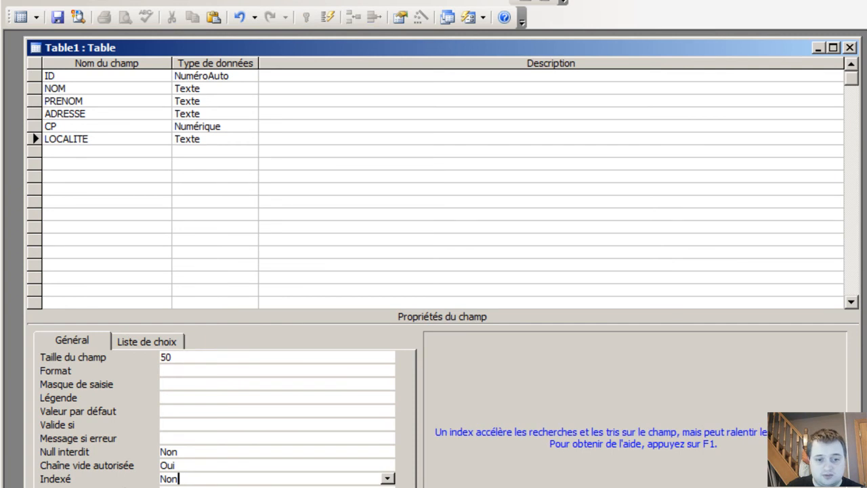
key("Down")
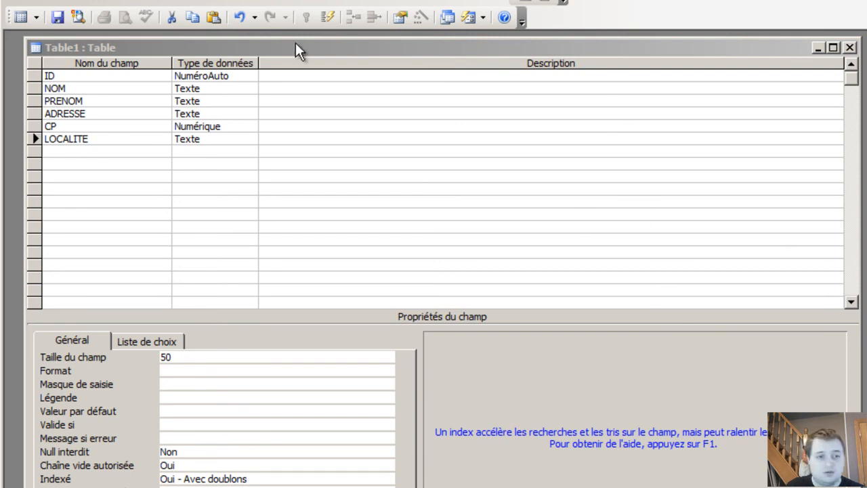
Add a Texte field named PAYS below LOCALITE and choose an option for its Indexé property.
left_click(145, 152)
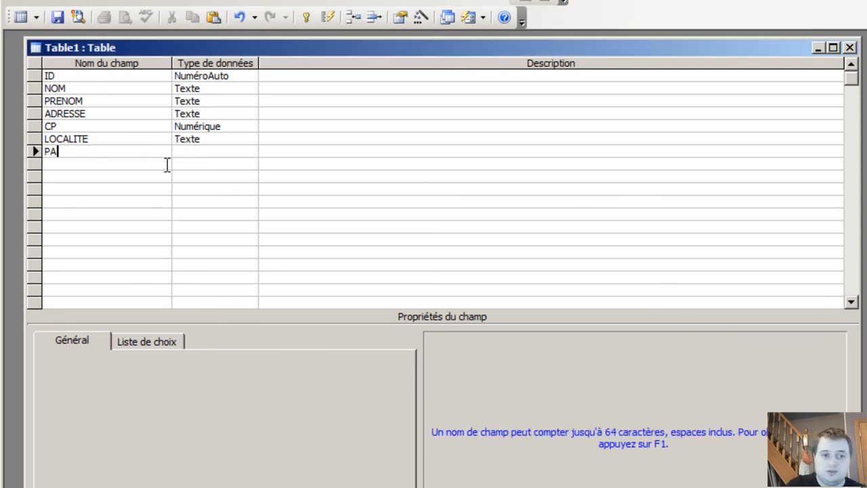
type("PAYS")
key("Tab")
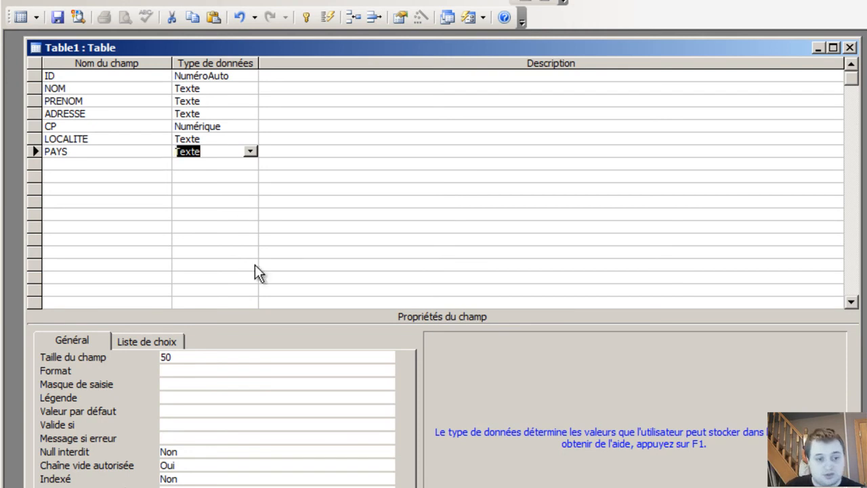
left_click(217, 478)
left_click(387, 479)
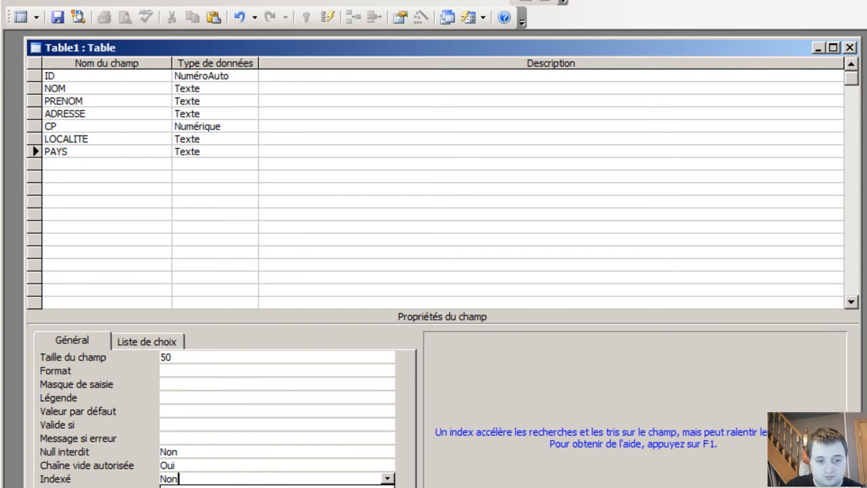
left_click(217, 487)
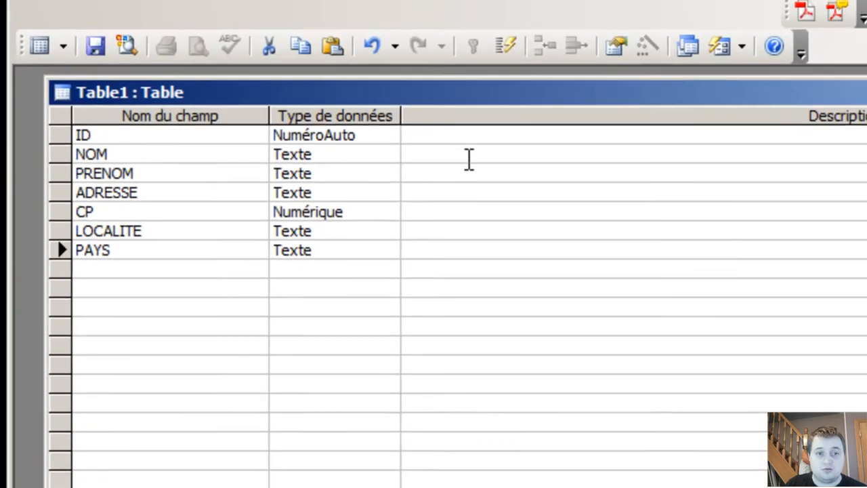
Enter the description "Nom du professeur" for the NOM field and "Prénom du professeur" for the PRENOM field.
left_click(303, 90)
type("Nom ")
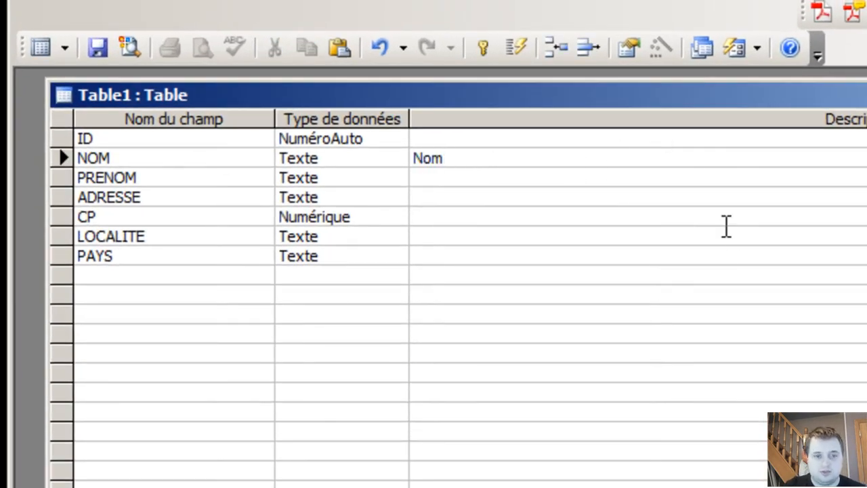
type("du professeur")
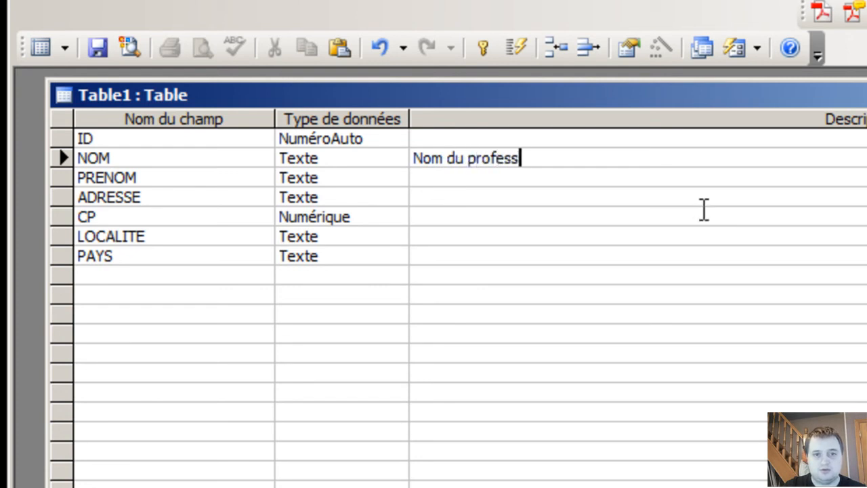
key("Return")
key("Return")
key("Return")
type("Prénom du professeur")
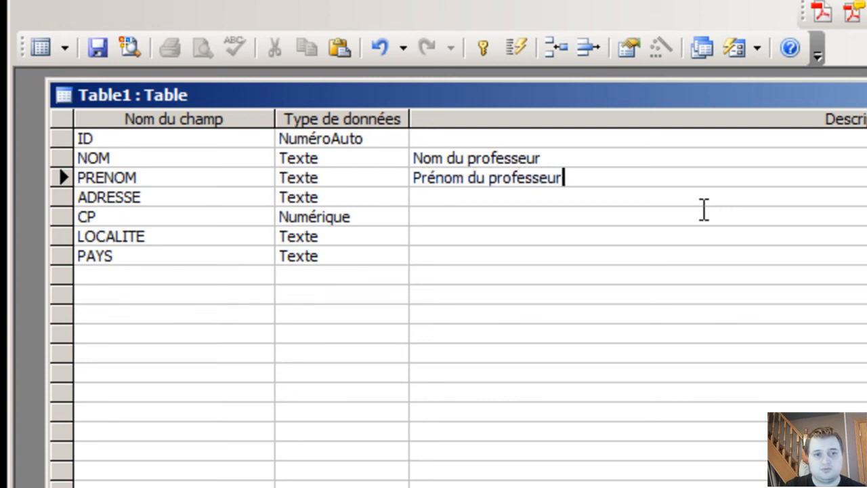
Enter the description "Adresse du professeur" for the ADRESSE field and move on to the CP field's description.
key("Return")
key("Return")
key("Return")
type("Adresse du professeur")
key("Return")
key("Return")
key("Return")
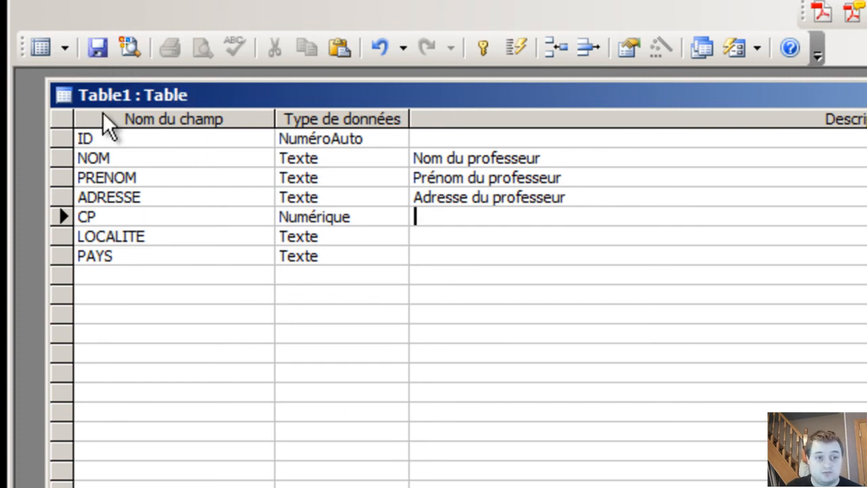
Make the ID field the table's primary key.
left_click(117, 142)
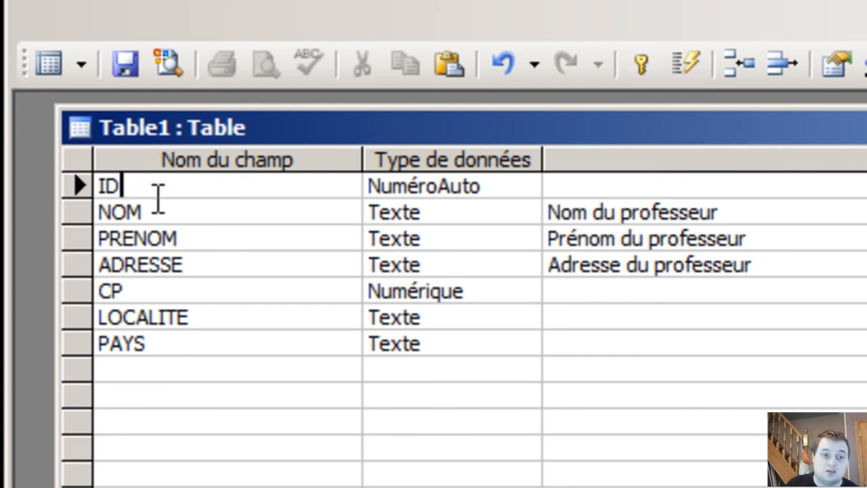
left_click(642, 65)
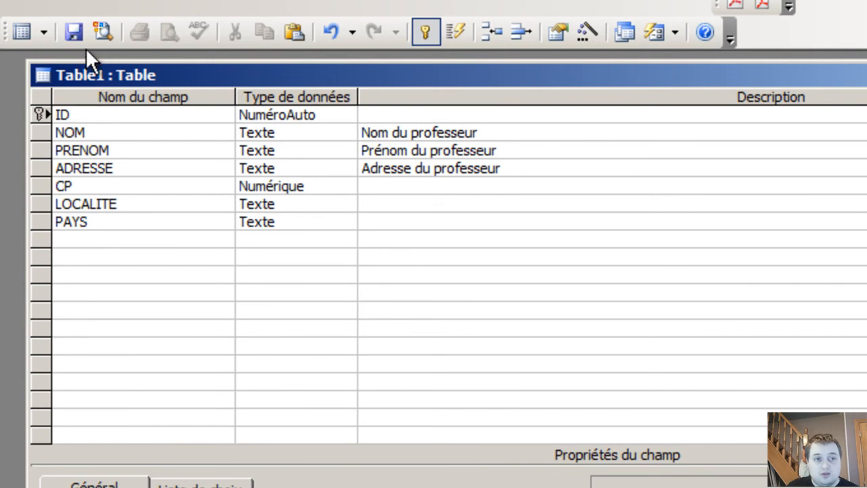
Save the table design under the name TProf.
left_click(73, 32)
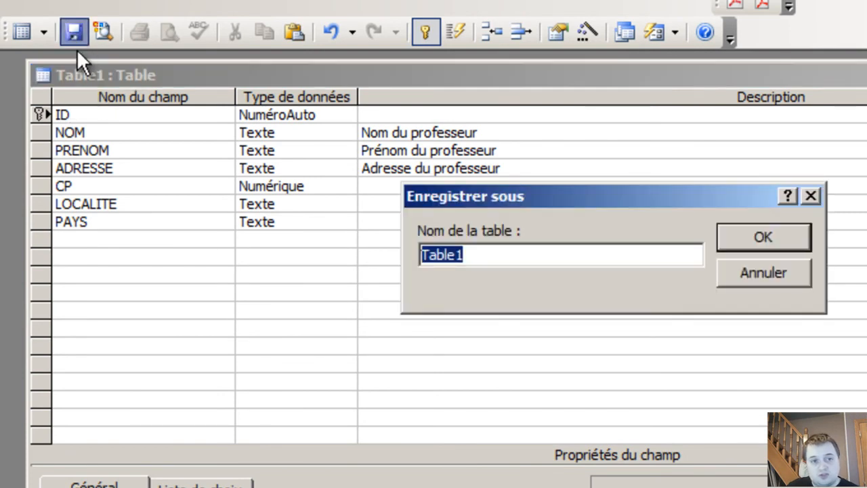
left_click_drag(494, 197, 495, 220)
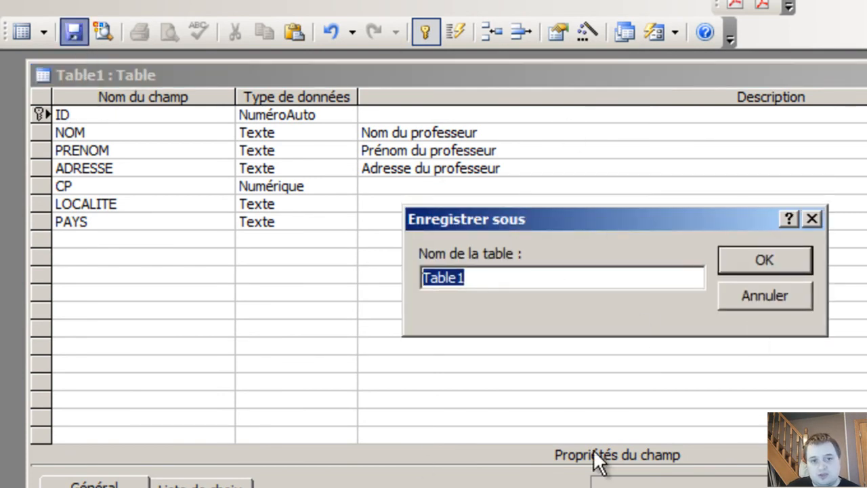
left_click_drag(564, 275, 414, 278)
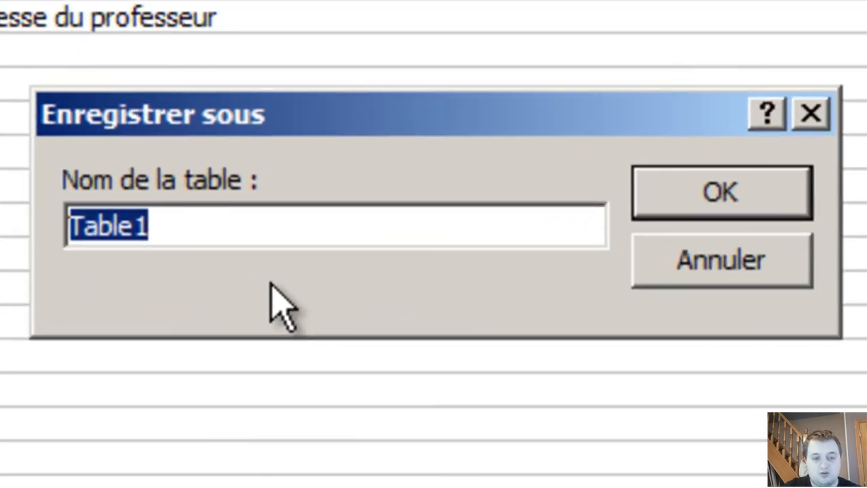
type("T")
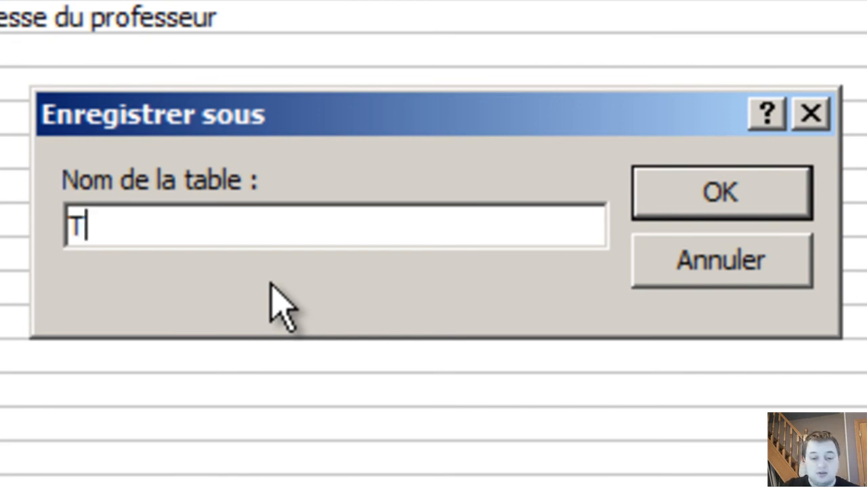
type("Prof")
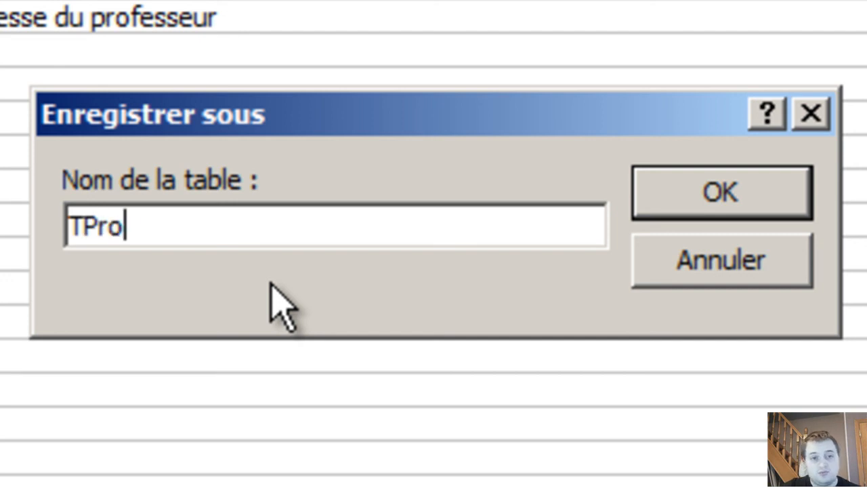
left_click(728, 193)
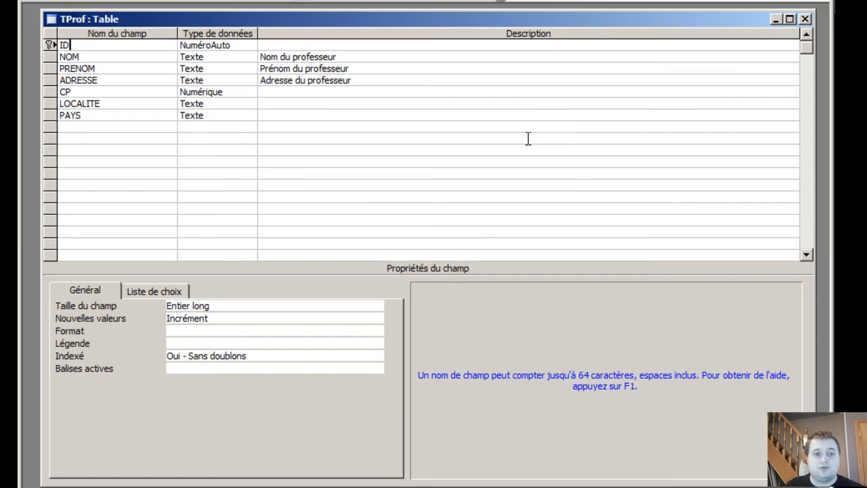